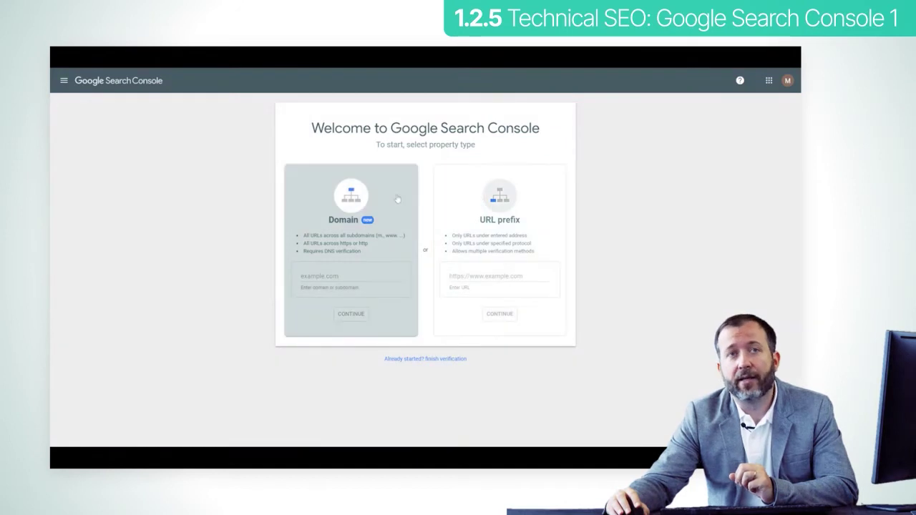
# Step: Pass over the DNS-verified Domain option and submit the Wix site's address as a URL-prefix property
pyautogui.click(550, 214)
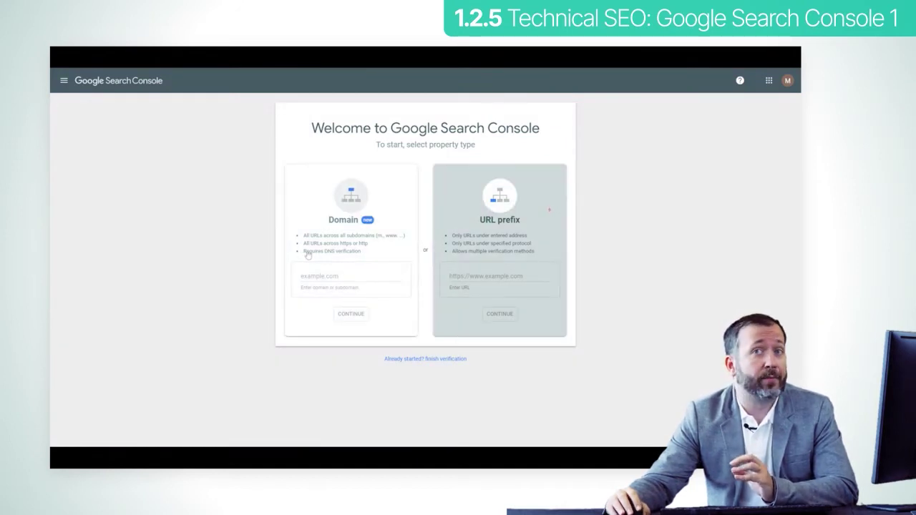
pyautogui.moveTo(306, 253); pyautogui.dragTo(363, 257)
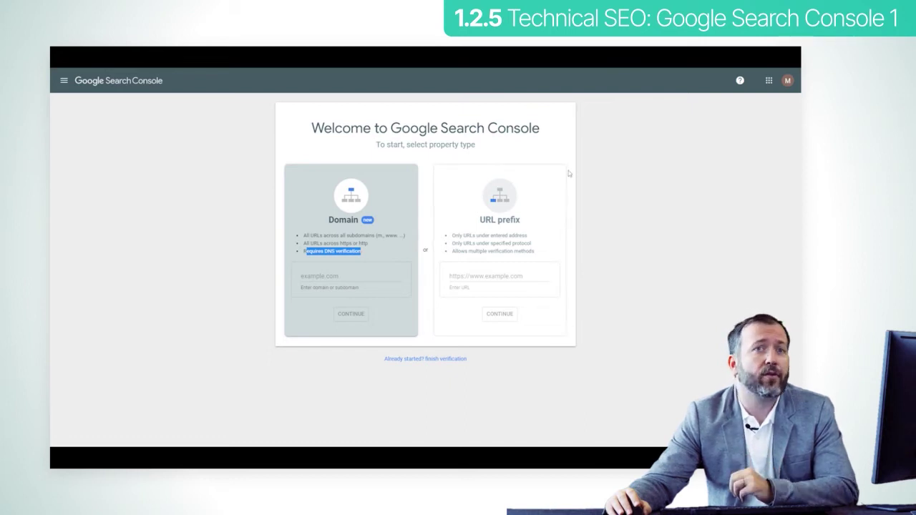
pyautogui.click(533, 184)
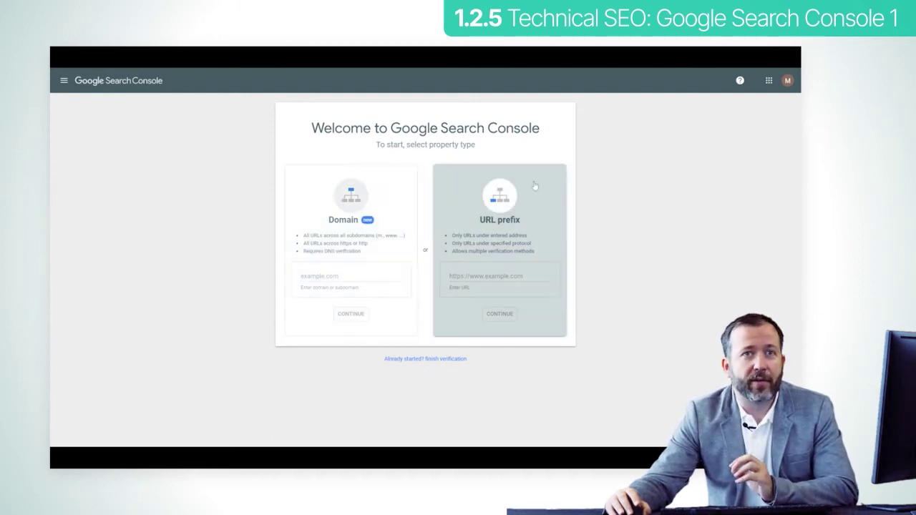
pyautogui.click(483, 277)
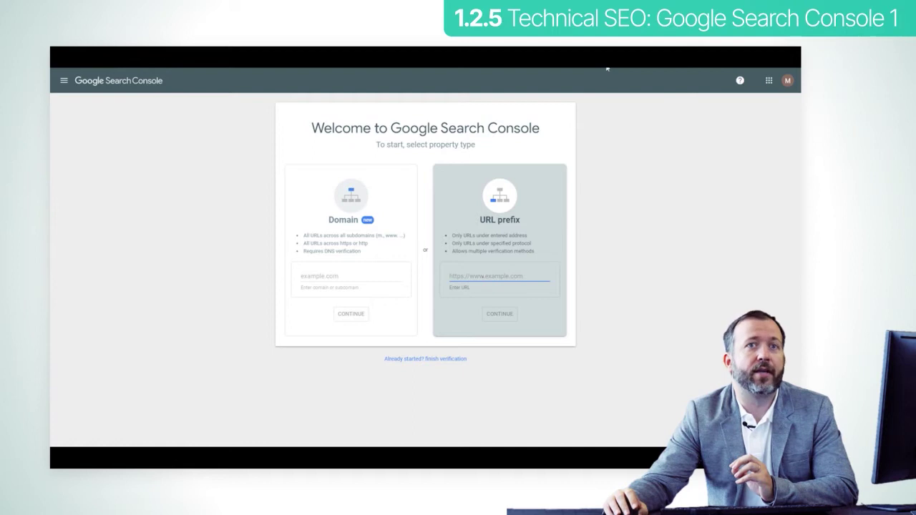
pyautogui.click(483, 276)
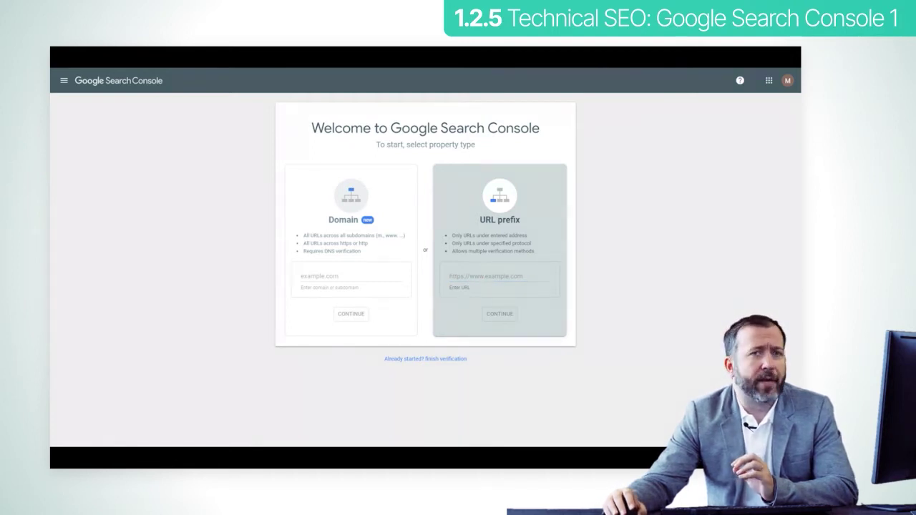
pyautogui.write('https://www.raul.wix-analytics.com/')
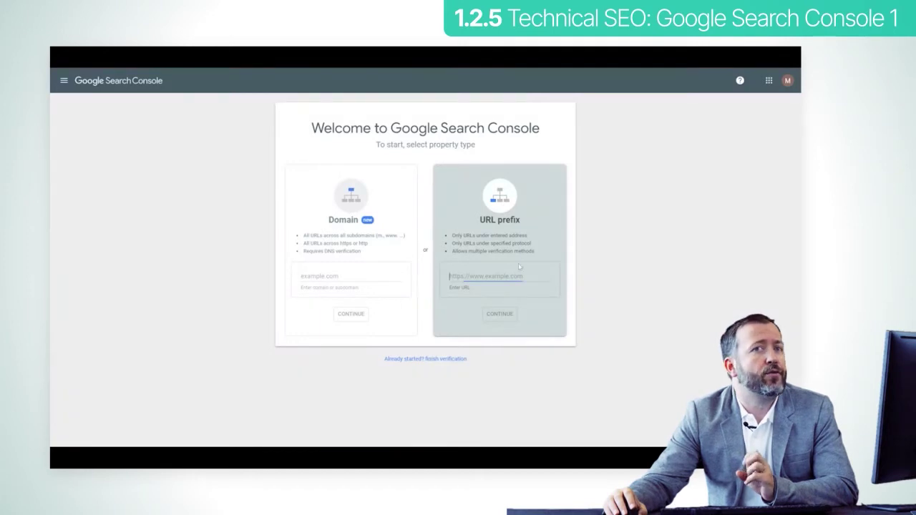
pyautogui.click(509, 316)
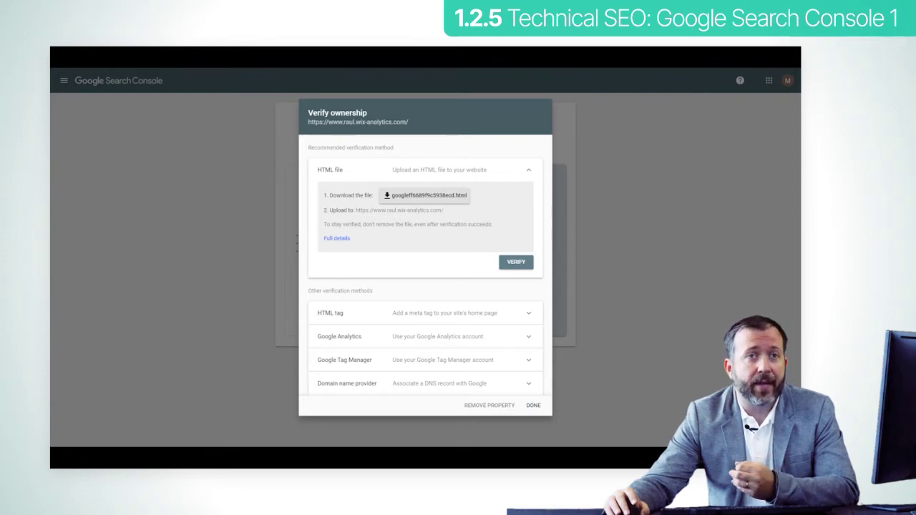
# Step: Expand the HTML tag verification method and copy its site-verification meta tag
pyautogui.click(529, 315)
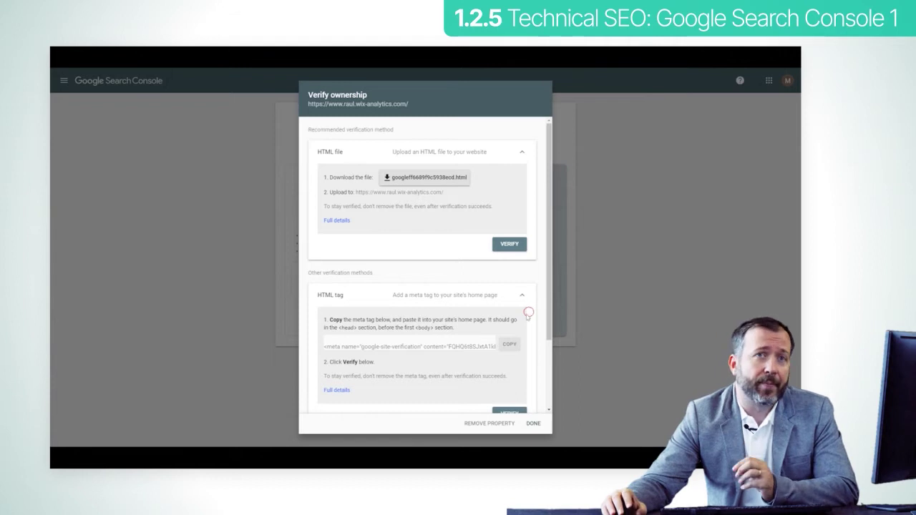
pyautogui.click(523, 427)
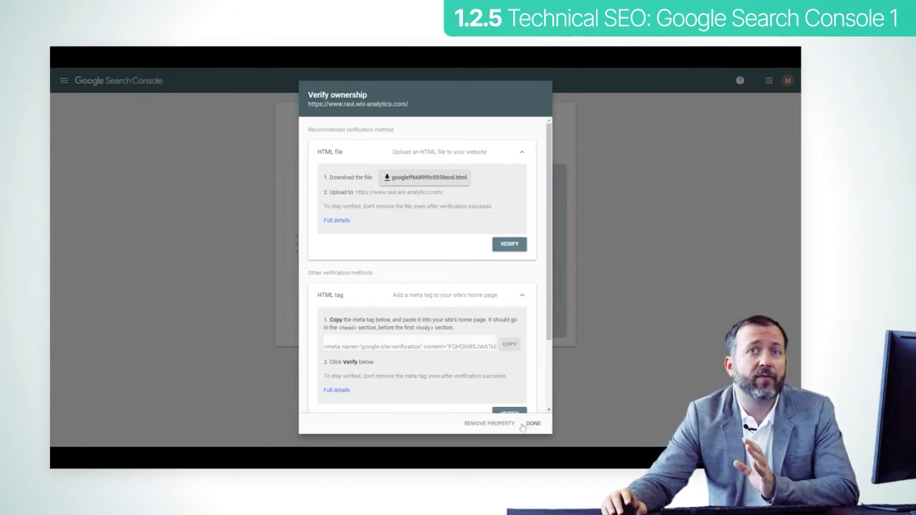
pyautogui.scroll(-1, 499, 301)
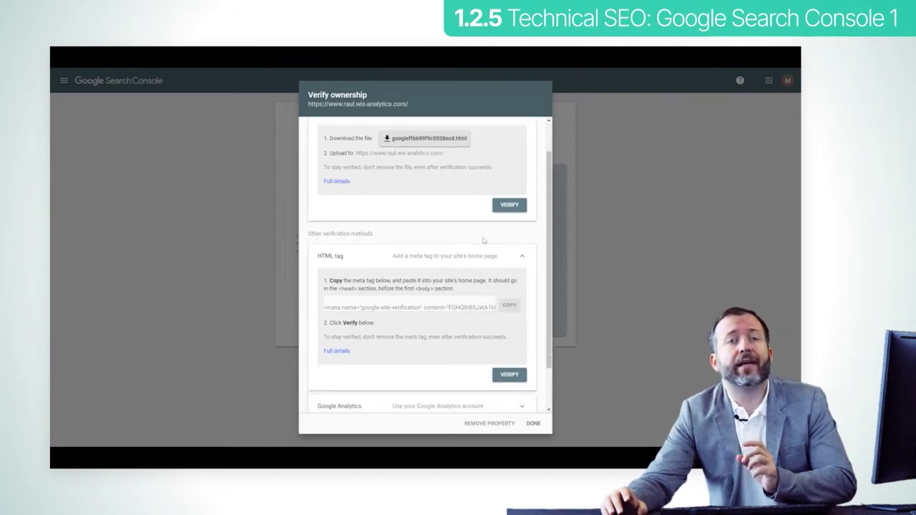
pyautogui.doubleClick(343, 258)
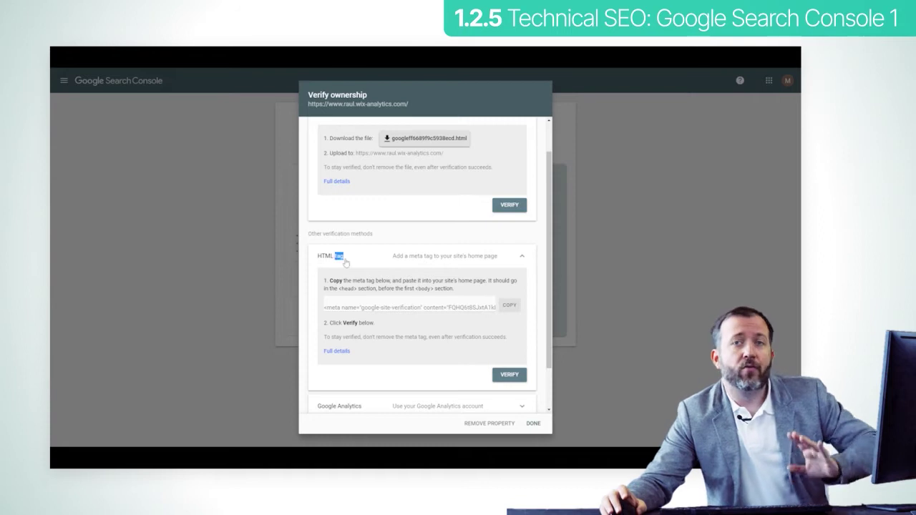
pyautogui.click(344, 260)
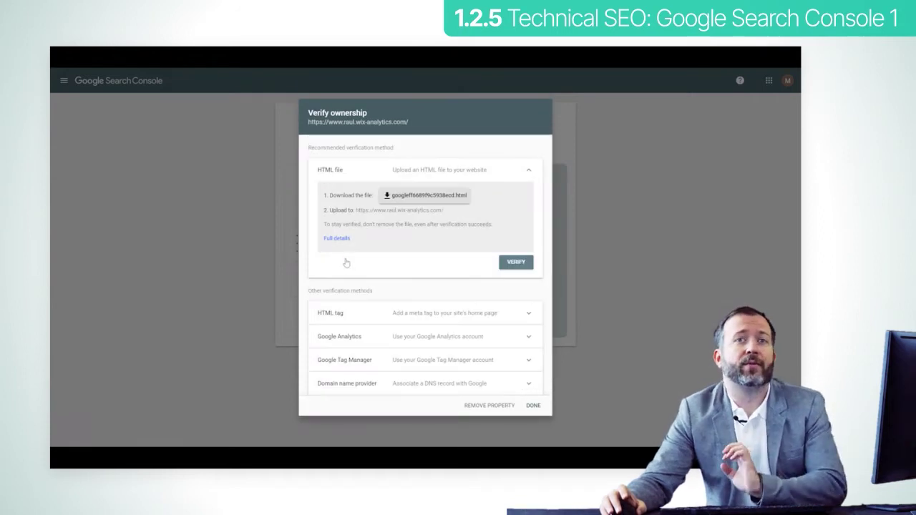
pyautogui.click(522, 316)
pyautogui.scroll(-1, 487, 285)
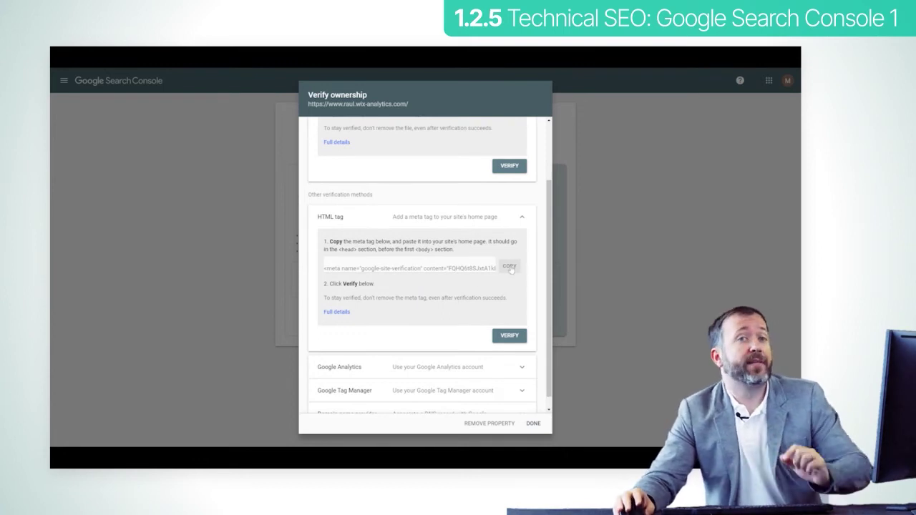
pyautogui.click(509, 267)
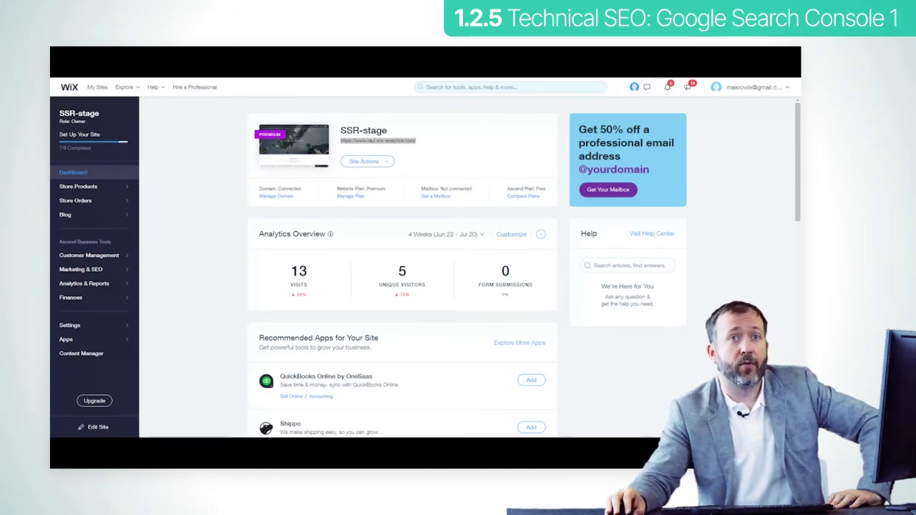
# Step: Go to the Wix site's SEO settings and the editor's Add Header Code Meta Tags field
pyautogui.click(81, 329)
pyautogui.click(66, 316)
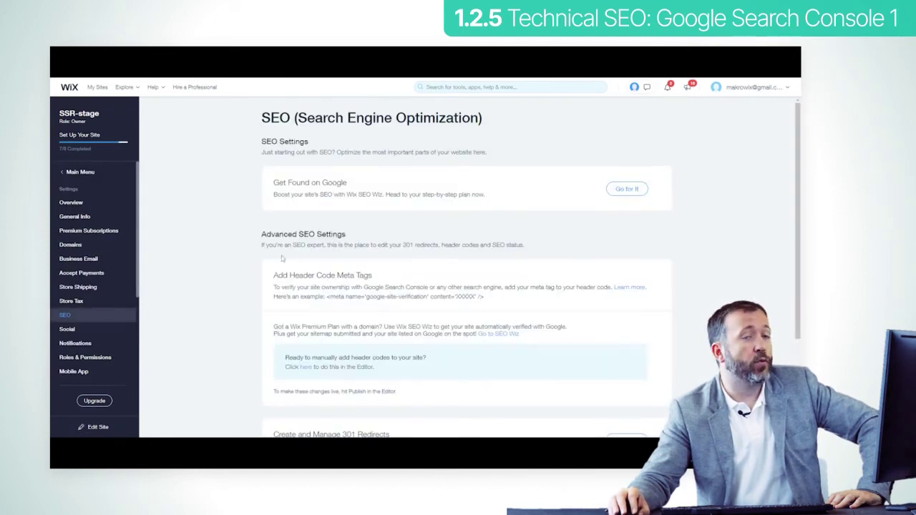
pyautogui.scroll(-2, 465, 265)
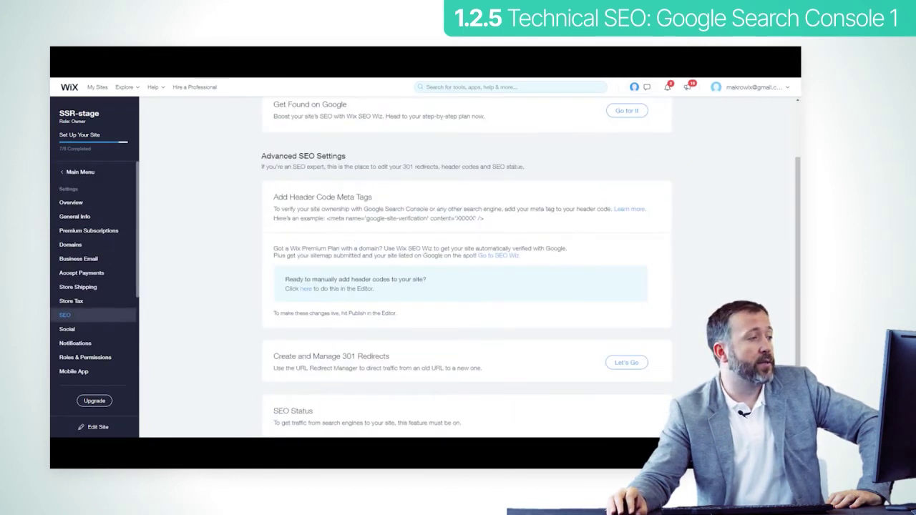
pyautogui.click(303, 288)
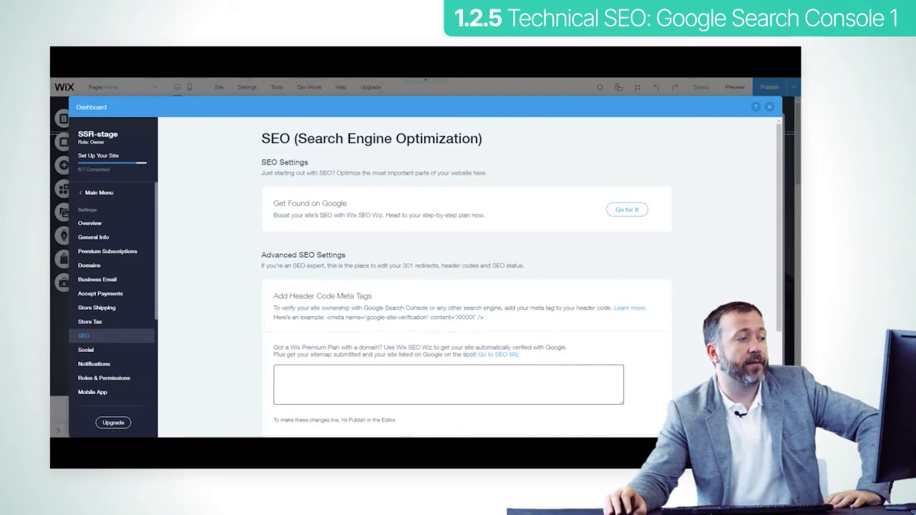
# Step: Paste the Google verification meta tag into Wix's header code box, then close the Dashboard
pyautogui.hotkey('ctrl', 'v')
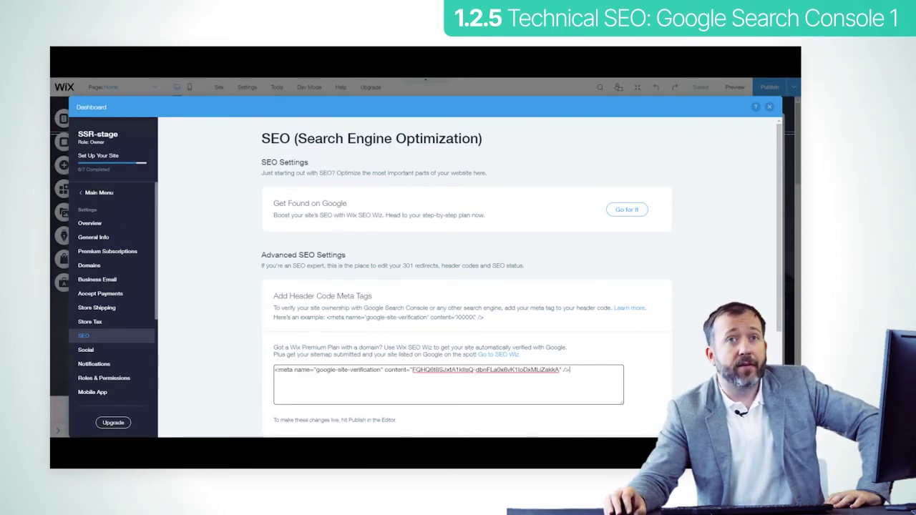
pyautogui.scroll(-1, 523, 279)
pyautogui.scroll(-3, 523, 280)
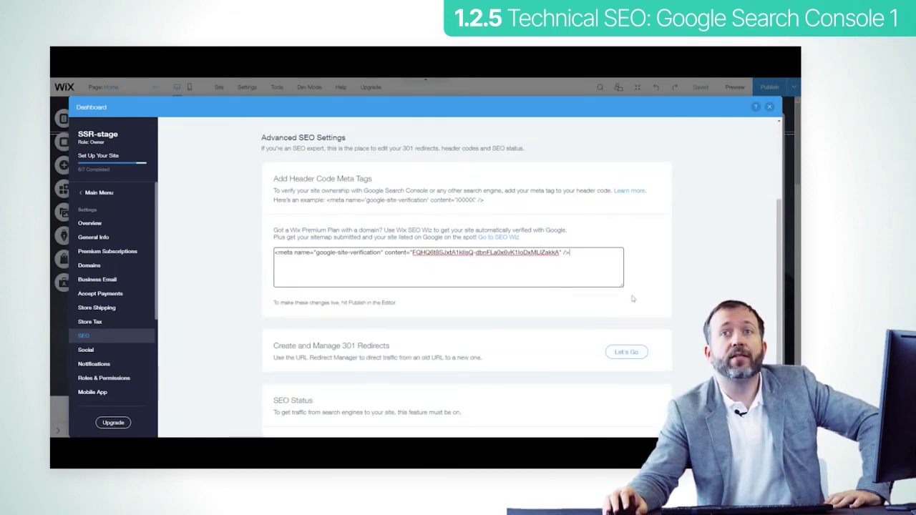
pyautogui.scroll(1, 580, 294)
pyautogui.scroll(-1, 616, 296)
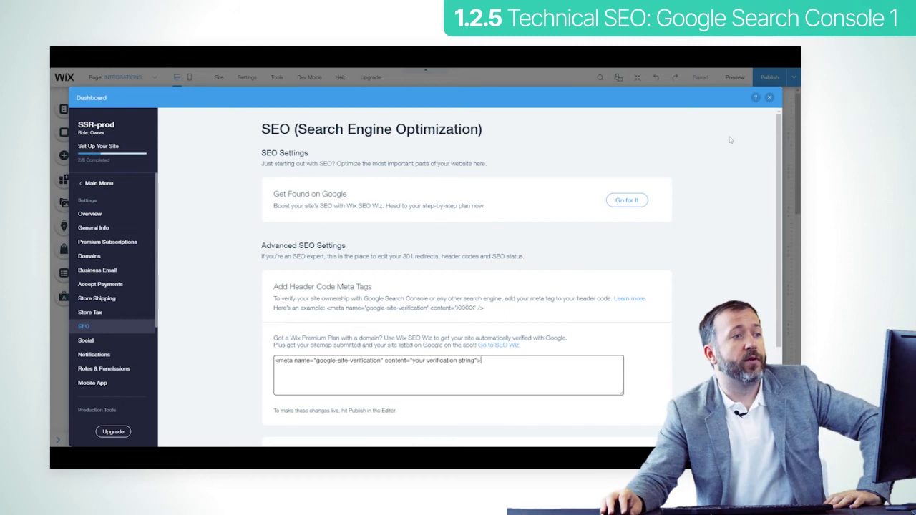
pyautogui.click(770, 98)
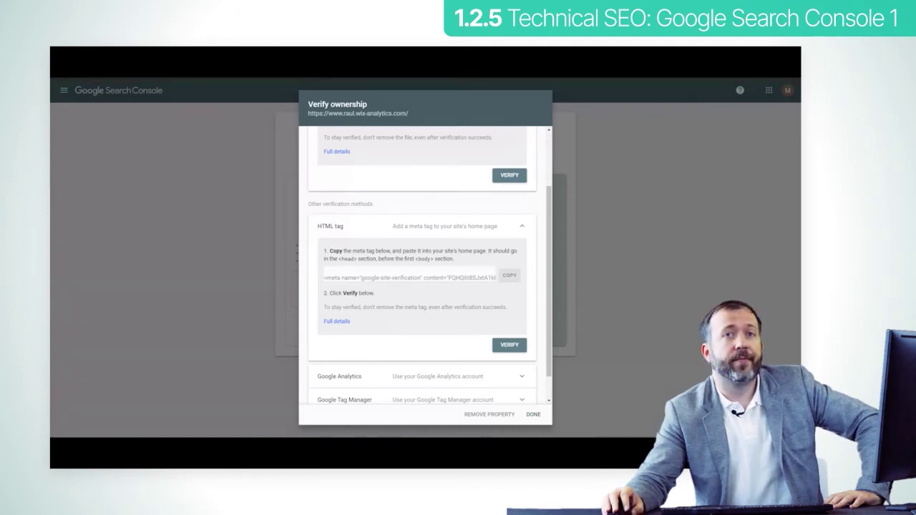
pyautogui.click(512, 345)
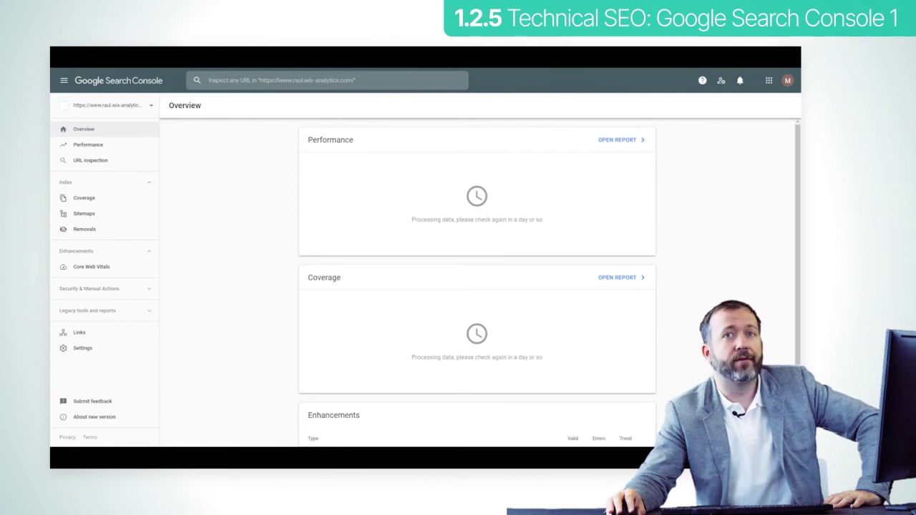
pyautogui.click(152, 108)
pyautogui.click(104, 154)
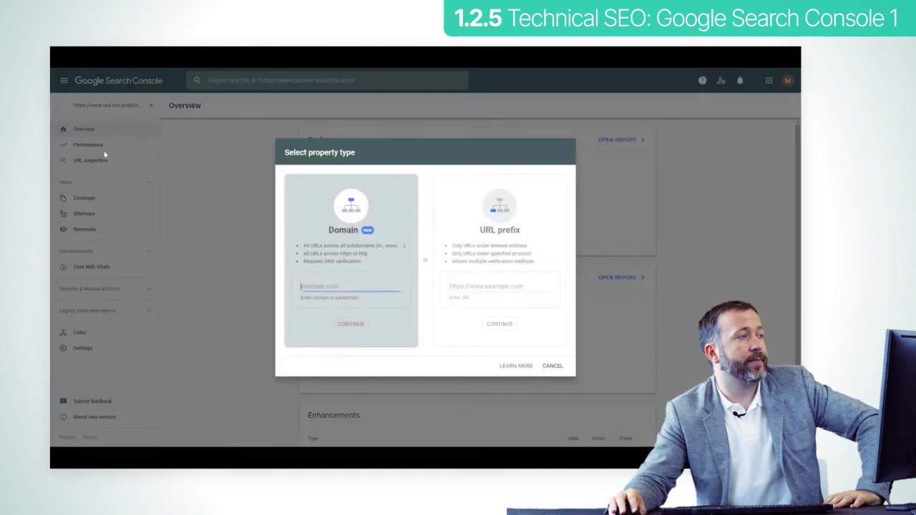
pyautogui.click(490, 286)
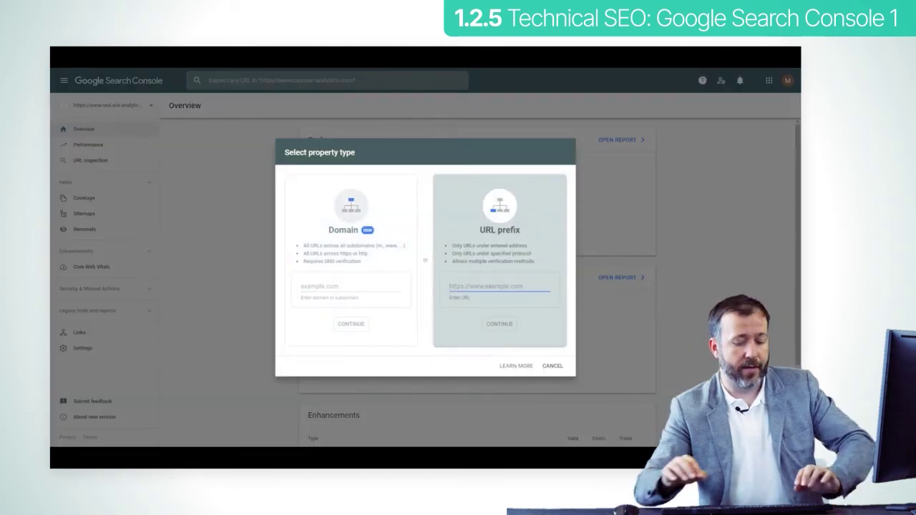
pyautogui.hotkey('ctrl', 'v')
pyautogui.click(499, 325)
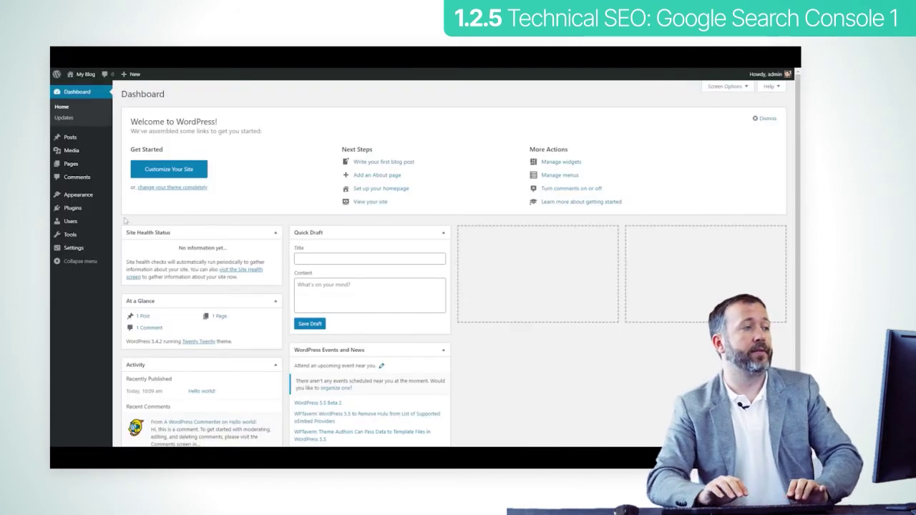
# Step: Open the WordPress Theme Editor, accepting the warning about editing theme files directly
pyautogui.moveTo(89, 198)
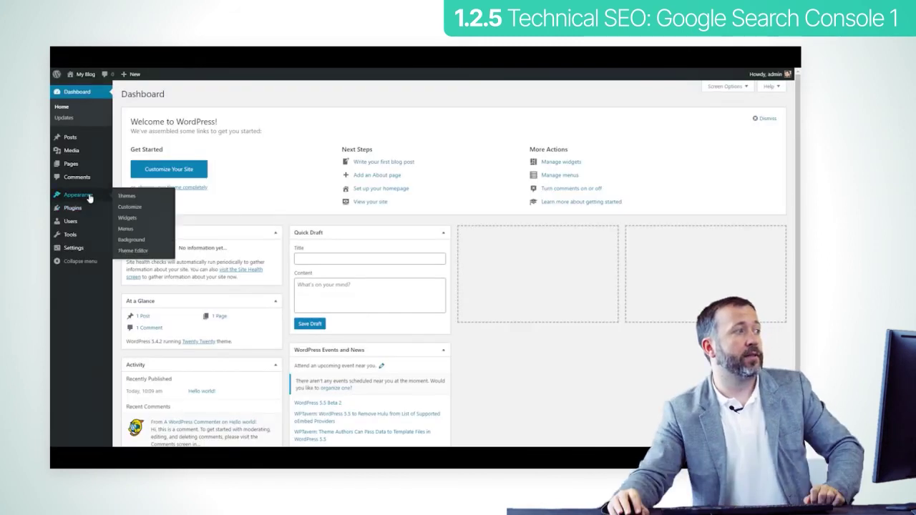
pyautogui.click(137, 251)
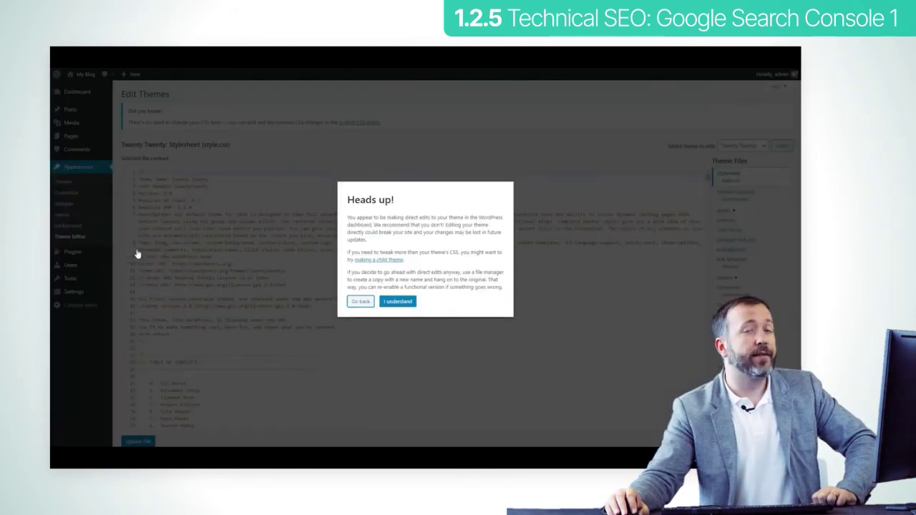
pyautogui.click(397, 302)
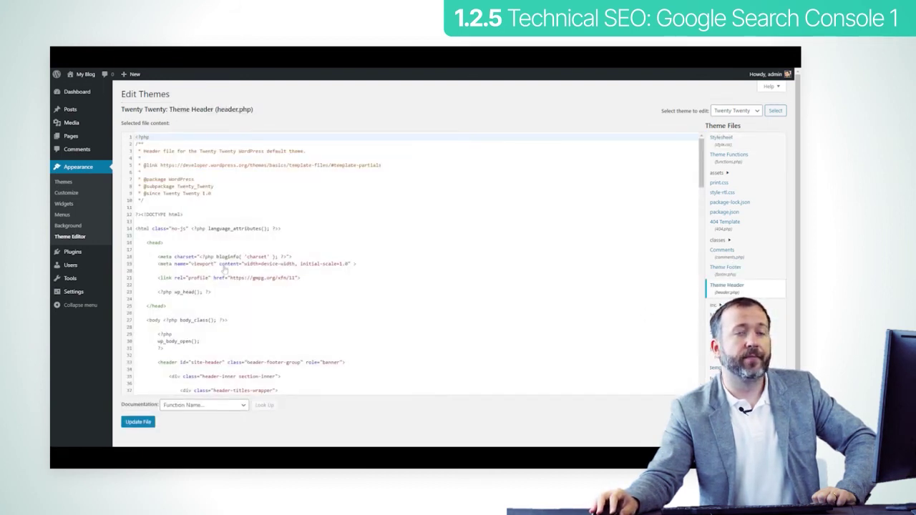
# Step: Paste the verification meta tag on empty line 24 before </head> and update header.php
pyautogui.moveTo(147, 243); pyautogui.dragTo(167, 306)
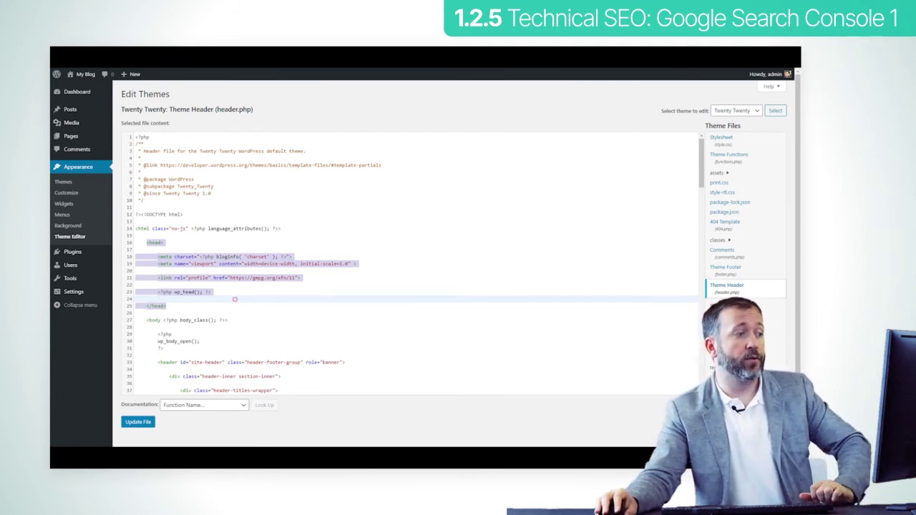
pyautogui.click(226, 242)
pyautogui.click(152, 299)
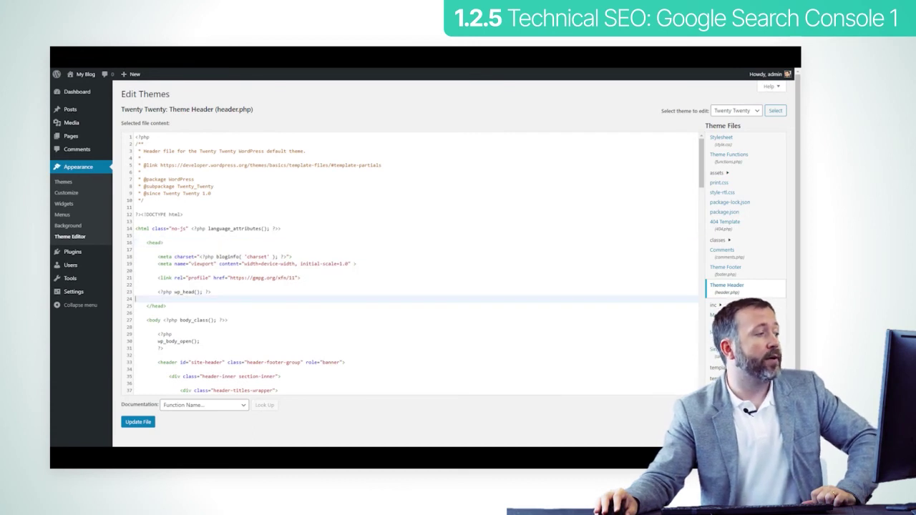
pyautogui.hotkey('ctrl', 'v')
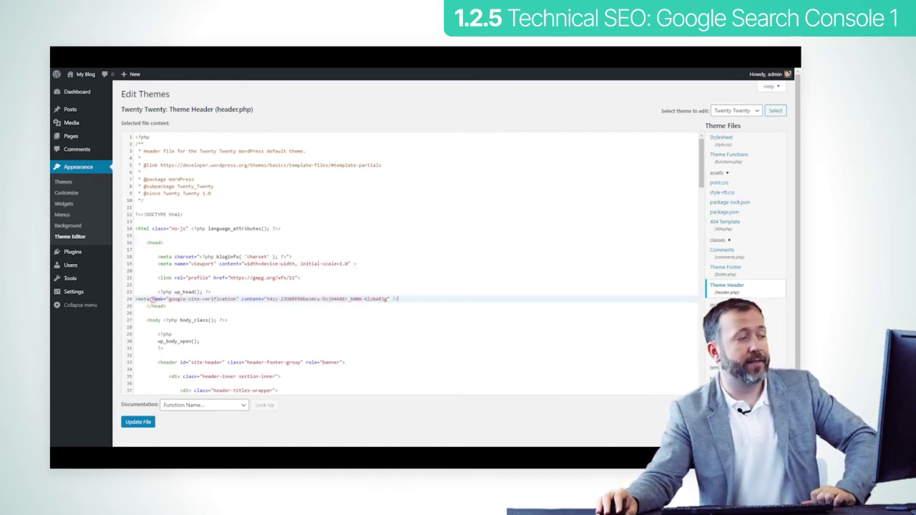
pyautogui.click(137, 422)
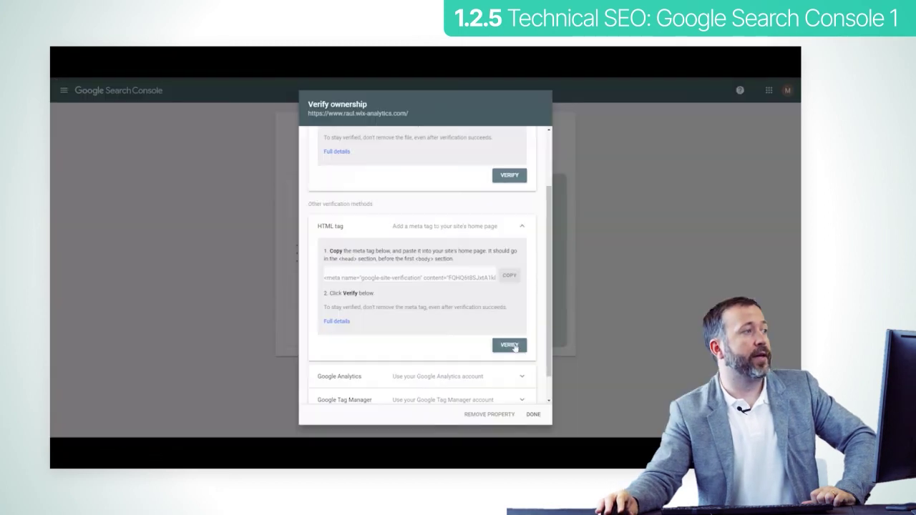
# Step: Run the HTML-tag ownership check for the WordPress site's URL-prefix property
pyautogui.click(509, 345)
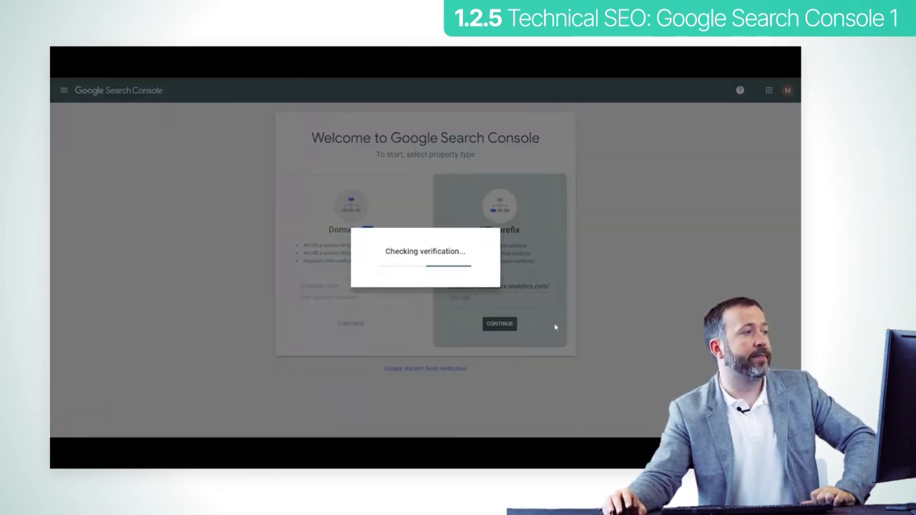